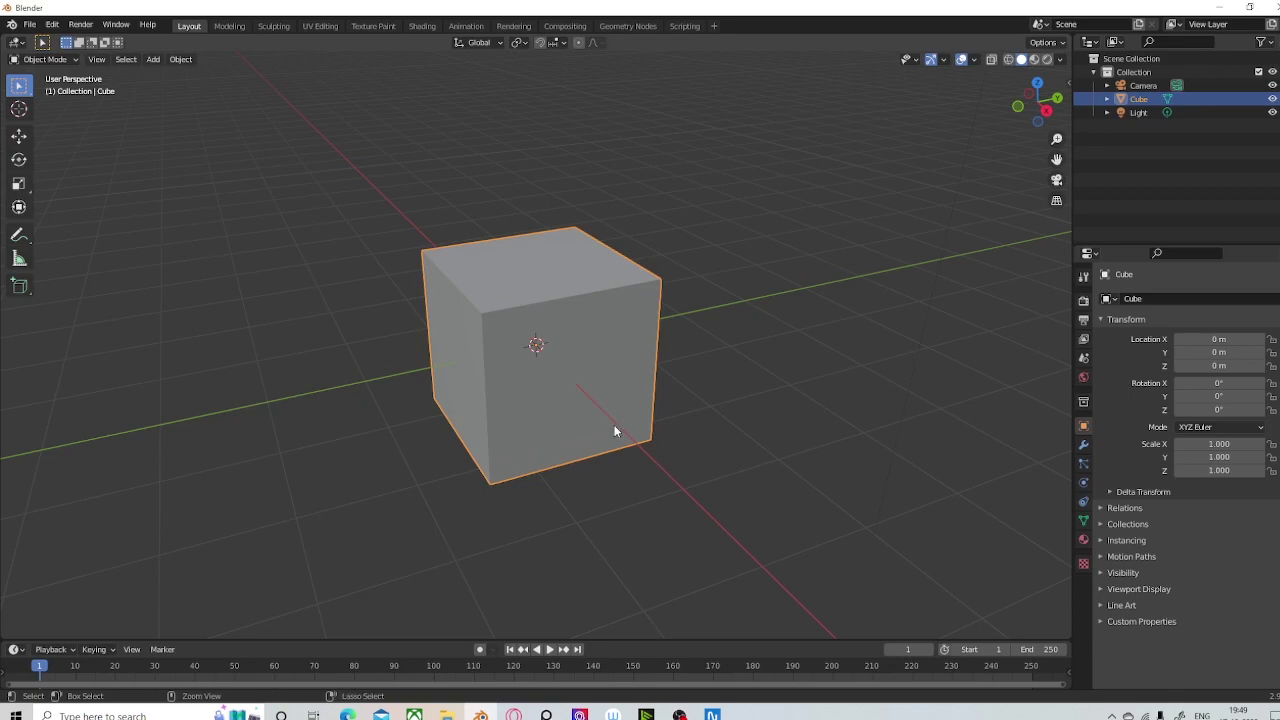
In Edit Mode with everything deselected and edge select on, select the cube's top-left edge.
scroll(620, 390, up, 2)
key(Tab)
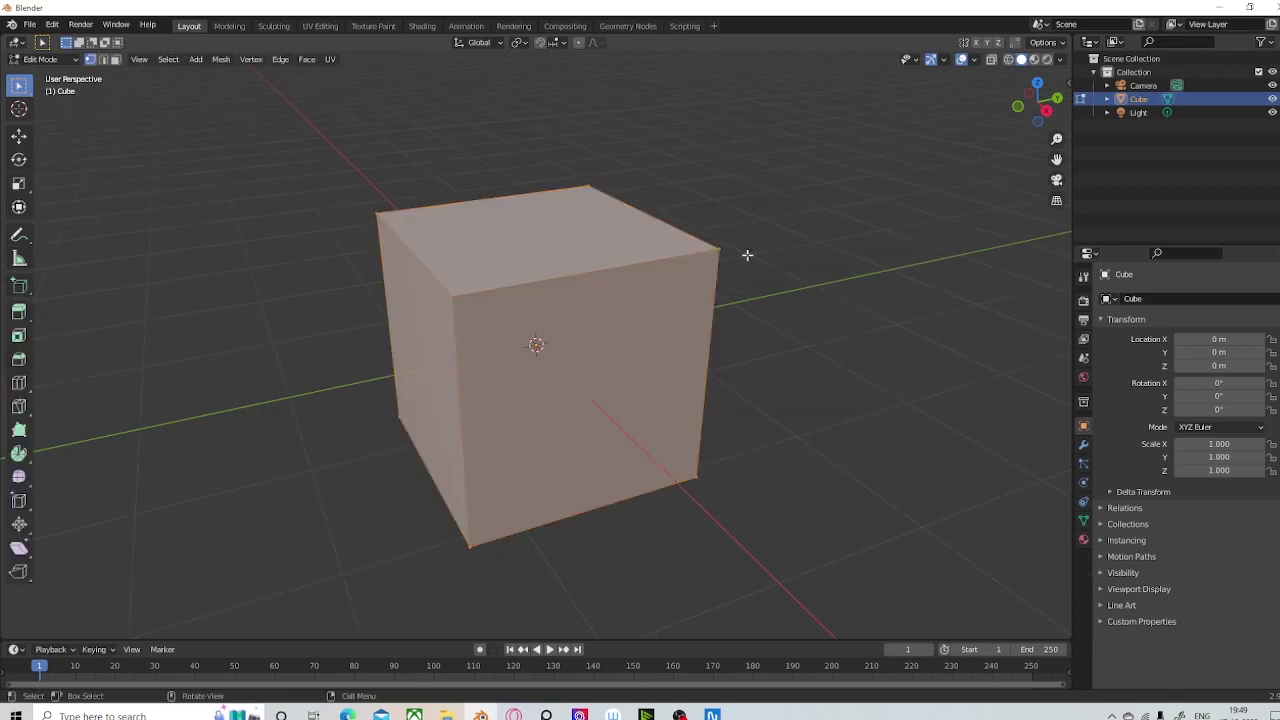
key(alt+a)
key(2)
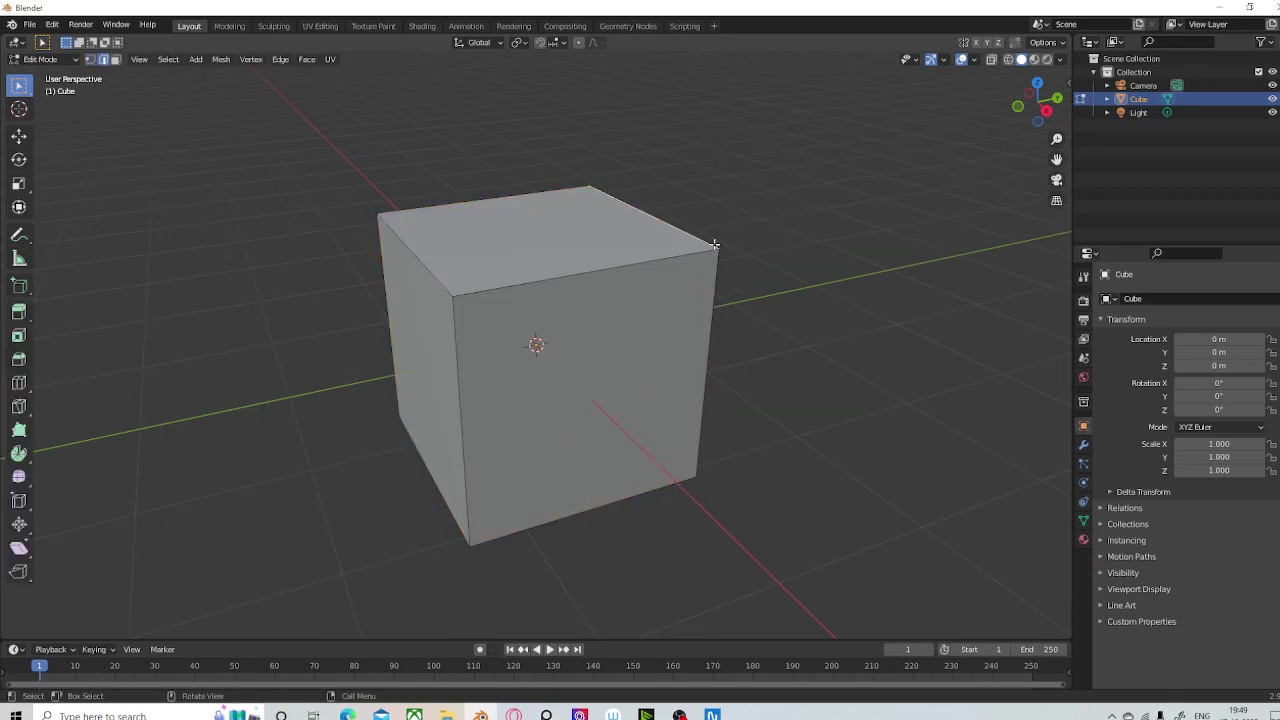
middle_drag(700, 230, 669, 406)
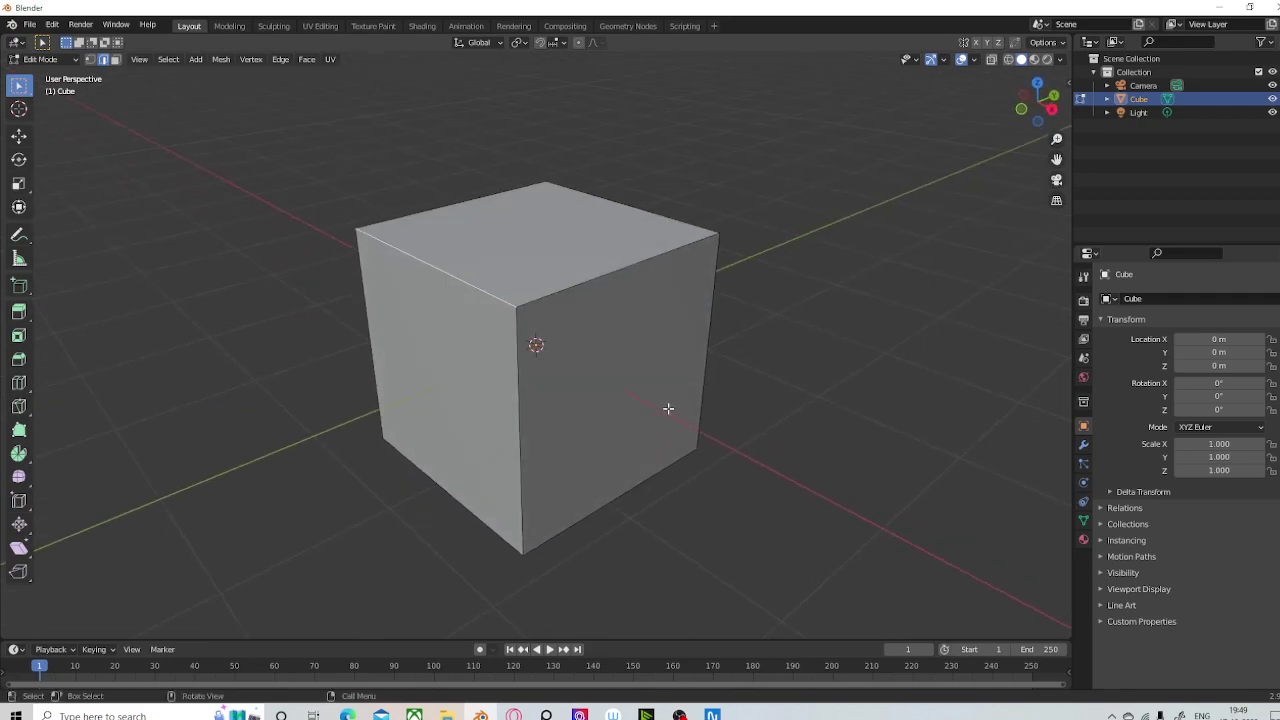
click(586, 309)
Bevel the selected edge into a rounded 5-segment strip about 0.401 m wide.
key(ctrl+b)
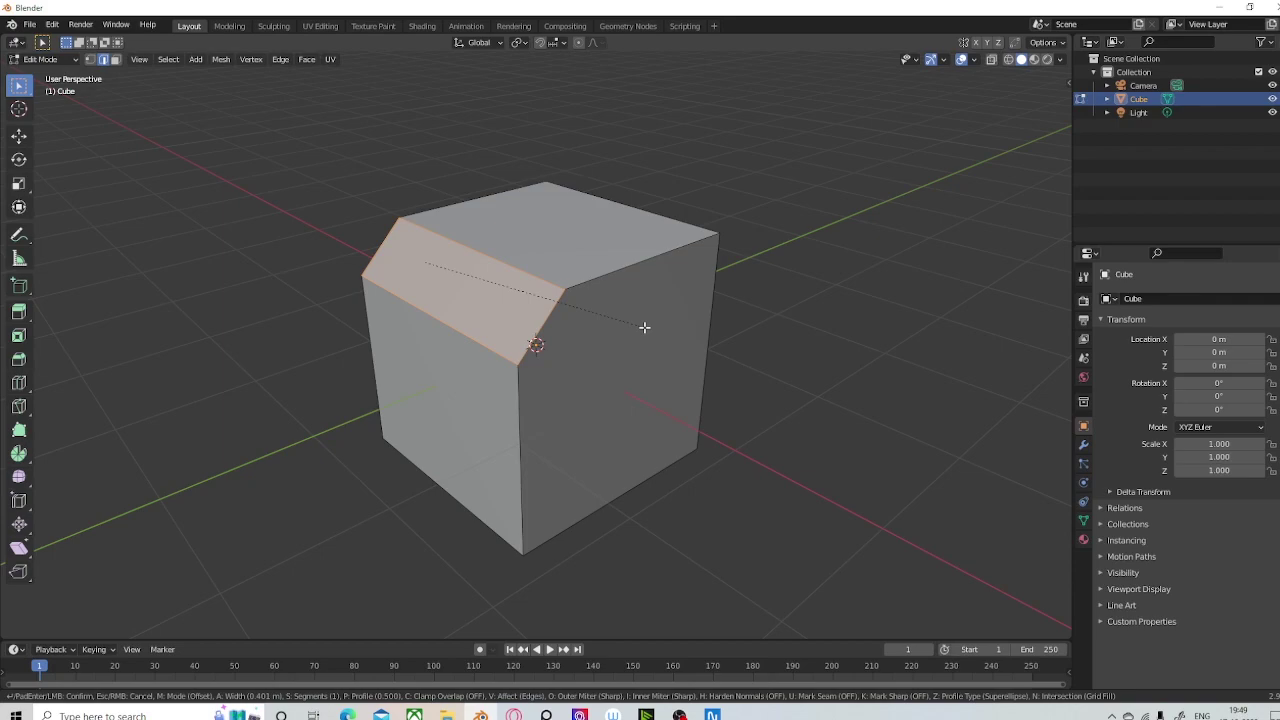
scroll(720, 310, up, 6)
scroll(700, 275, down, 5)
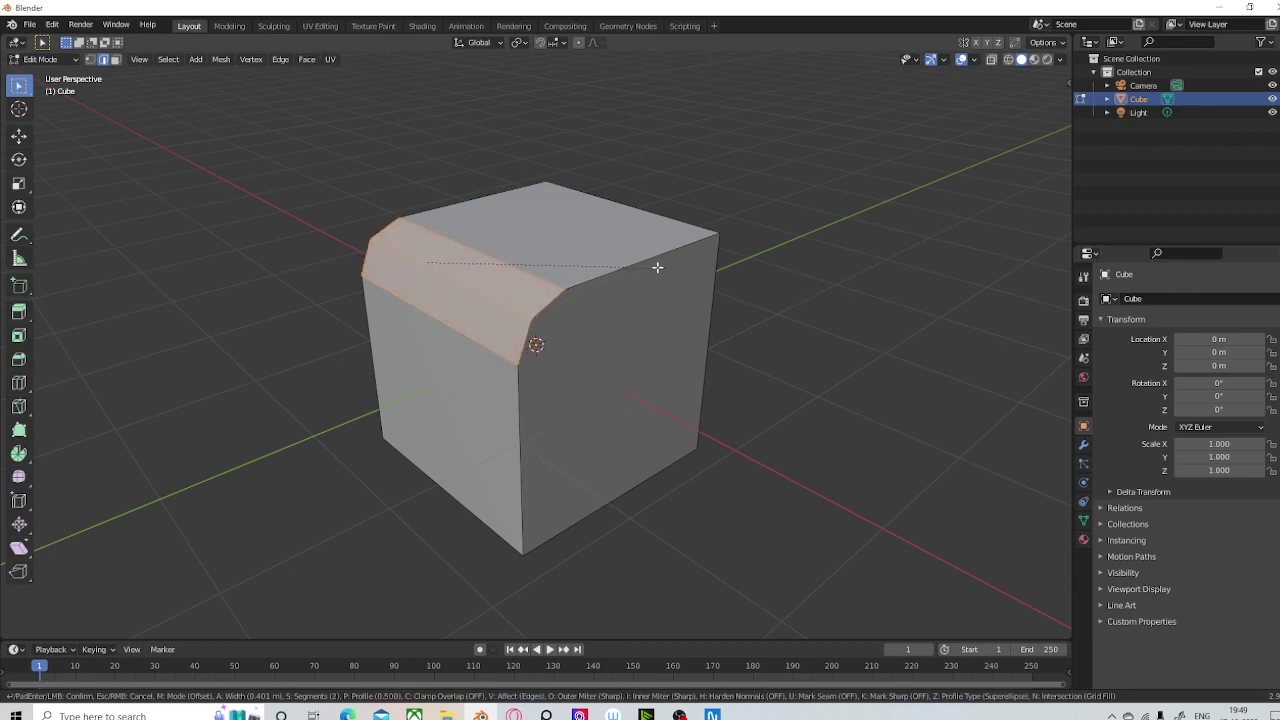
scroll(657, 267, up, 4)
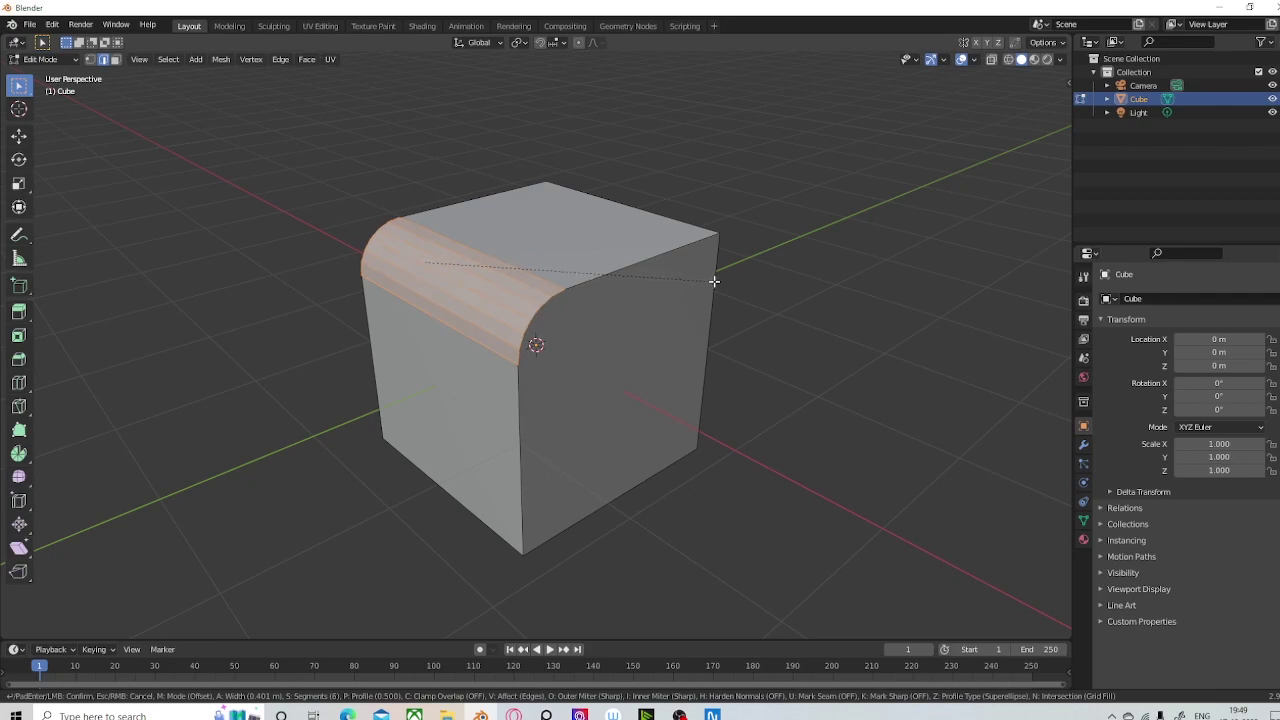
scroll(732, 286, up, 1)
scroll(760, 300, up, 8)
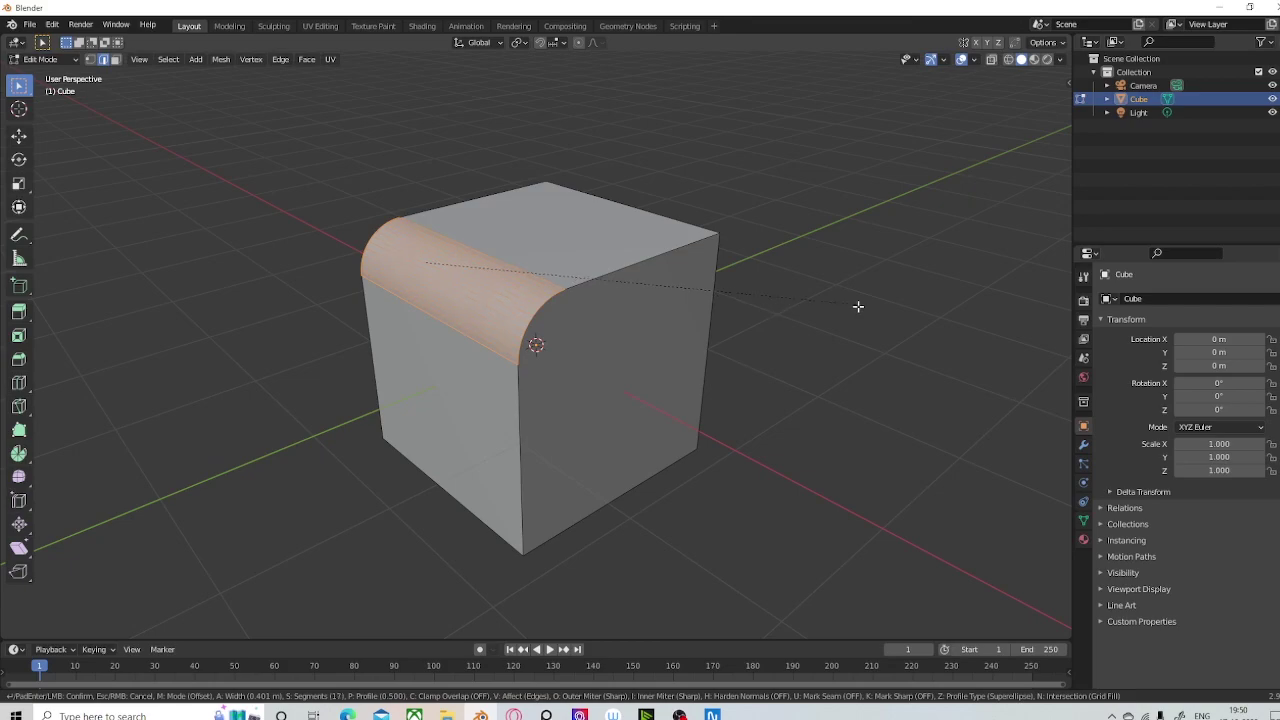
scroll(560, 243, down, 14)
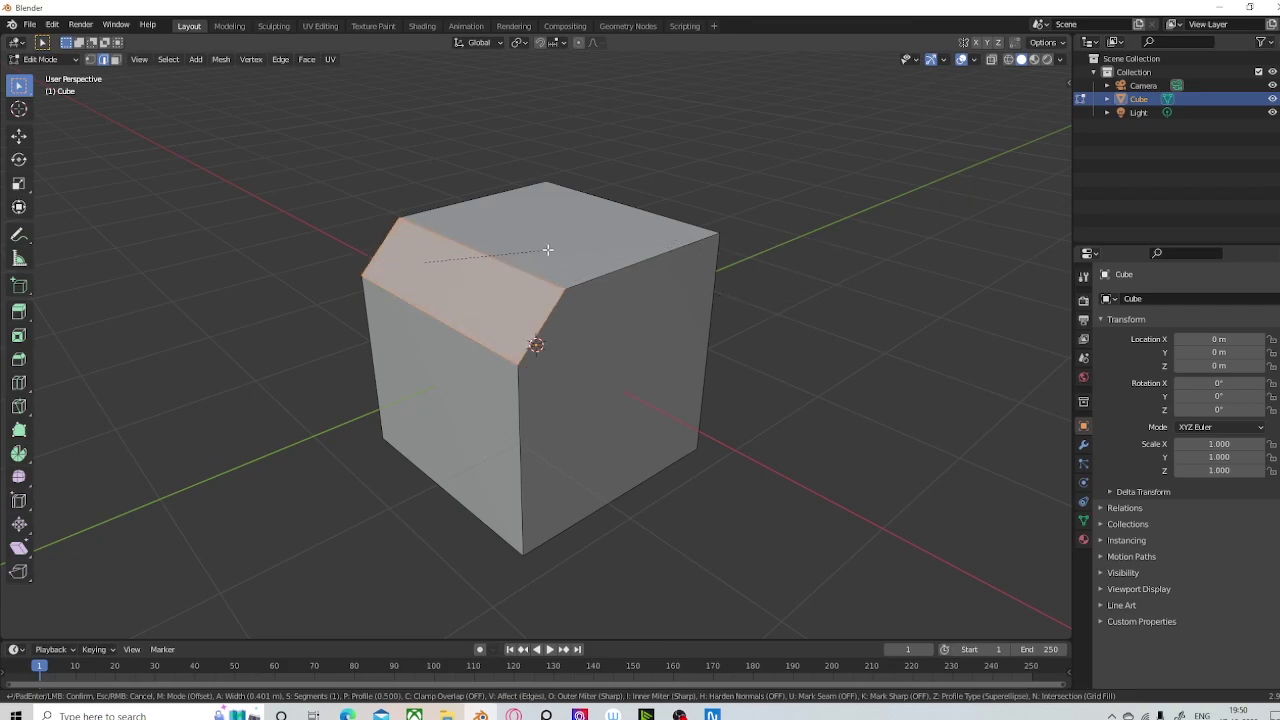
scroll(748, 340, up, 8)
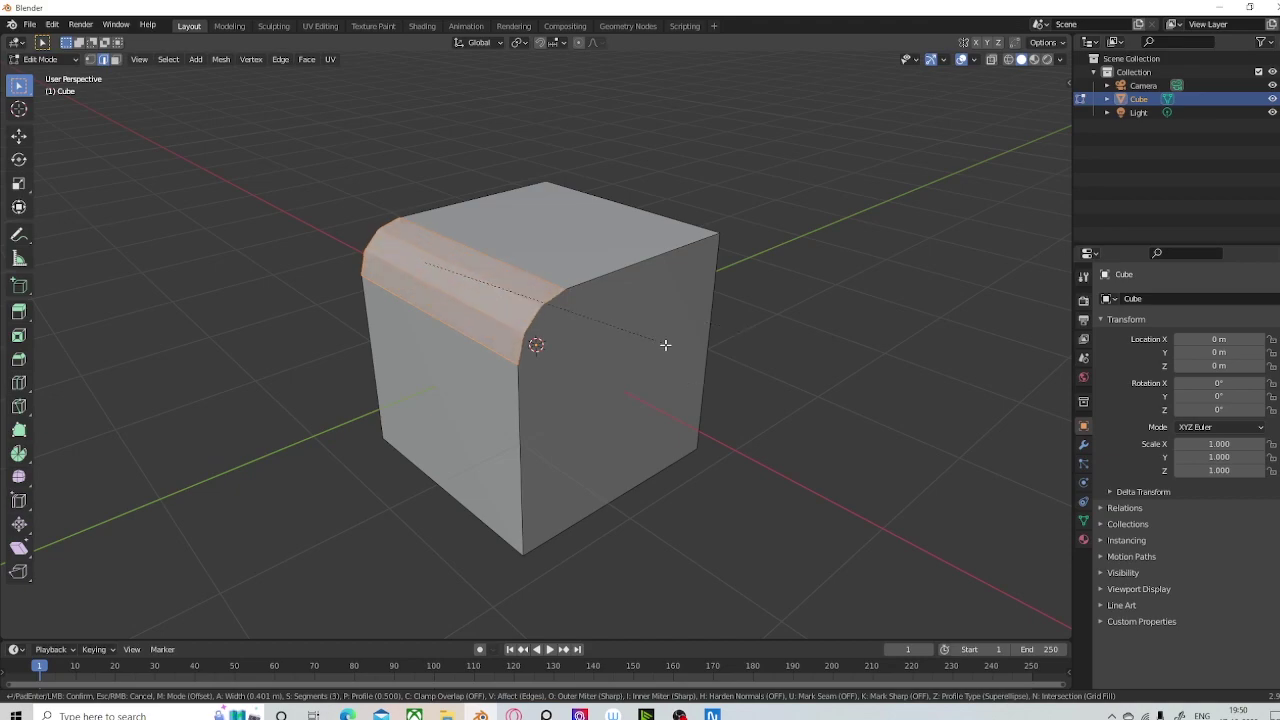
scroll(666, 346, down, 8)
Try the bevel profile options, ending at 2 segments, profile 1.000, Harden Normals on.
scroll(650, 350, up, 4)
key(p)
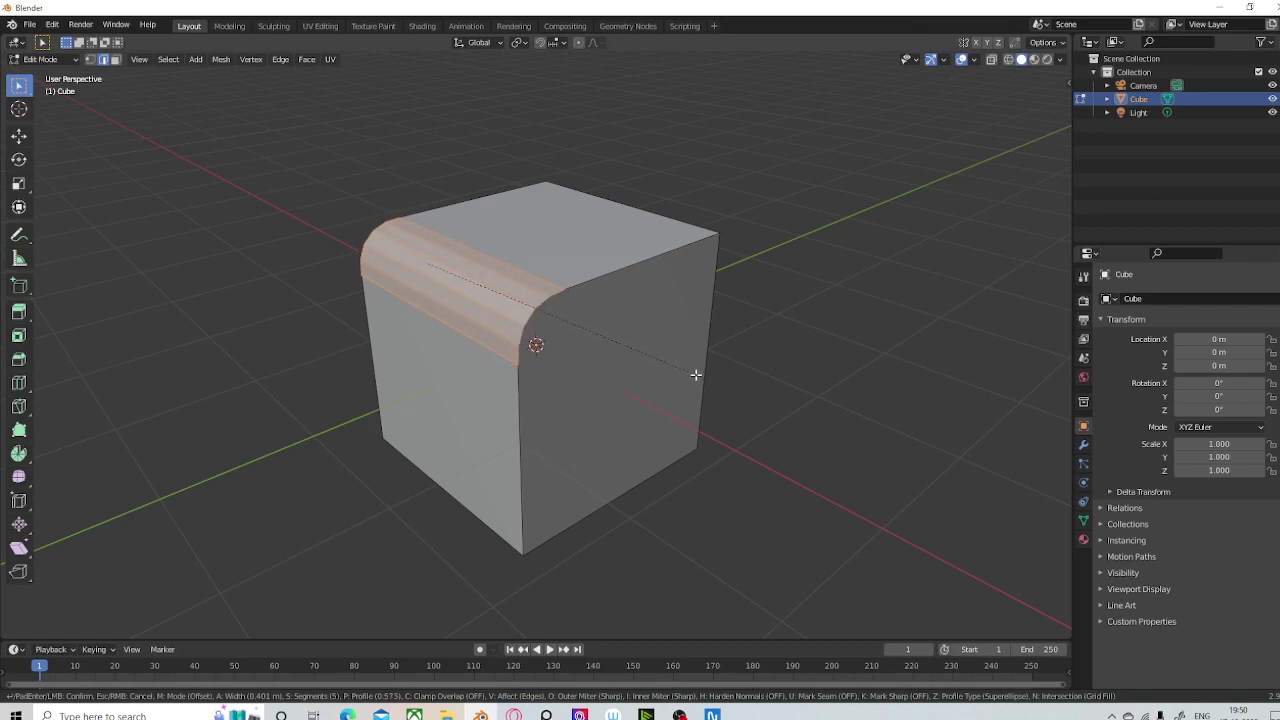
key(z)
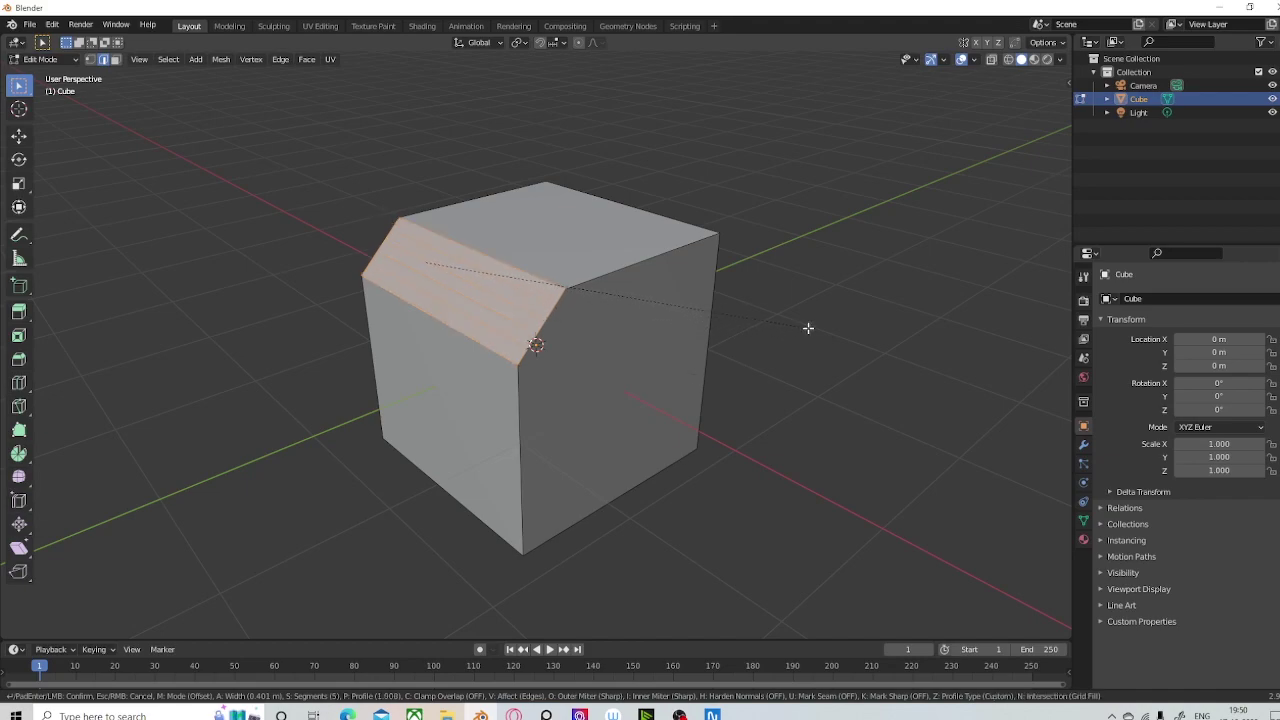
scroll(809, 326, down, 3)
scroll(780, 360, up, 2)
scroll(785, 365, up, 1)
scroll(781, 372, down, 1)
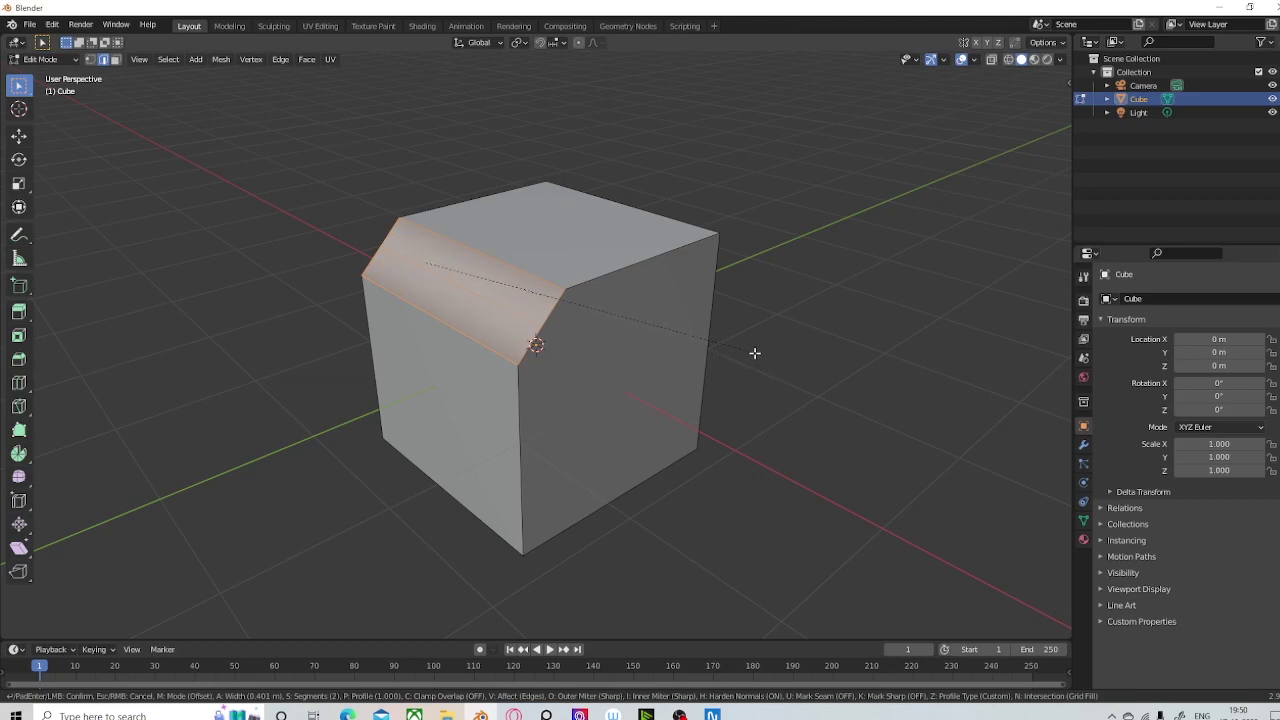
Cancel the trial bevel, then bevel the top edge into a clamped 7-segment arch about 1.24 m wide.
key(Escape)
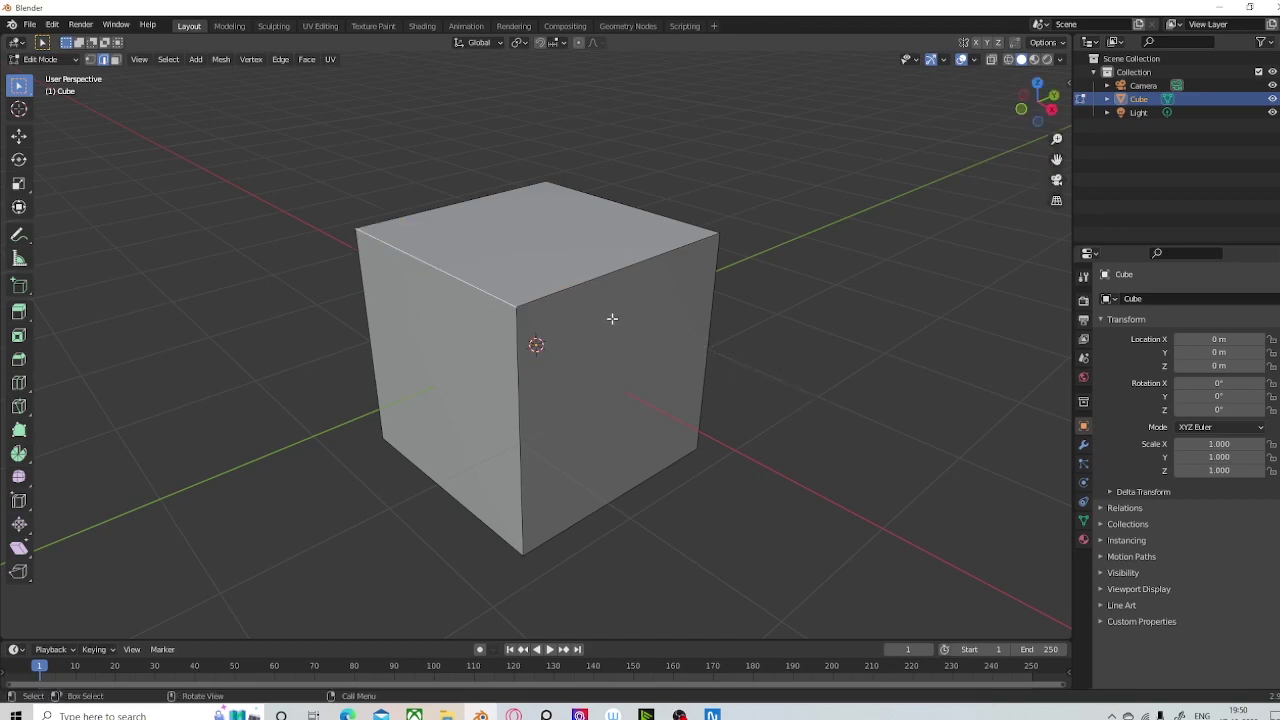
middle_drag(679, 208, 726, 240)
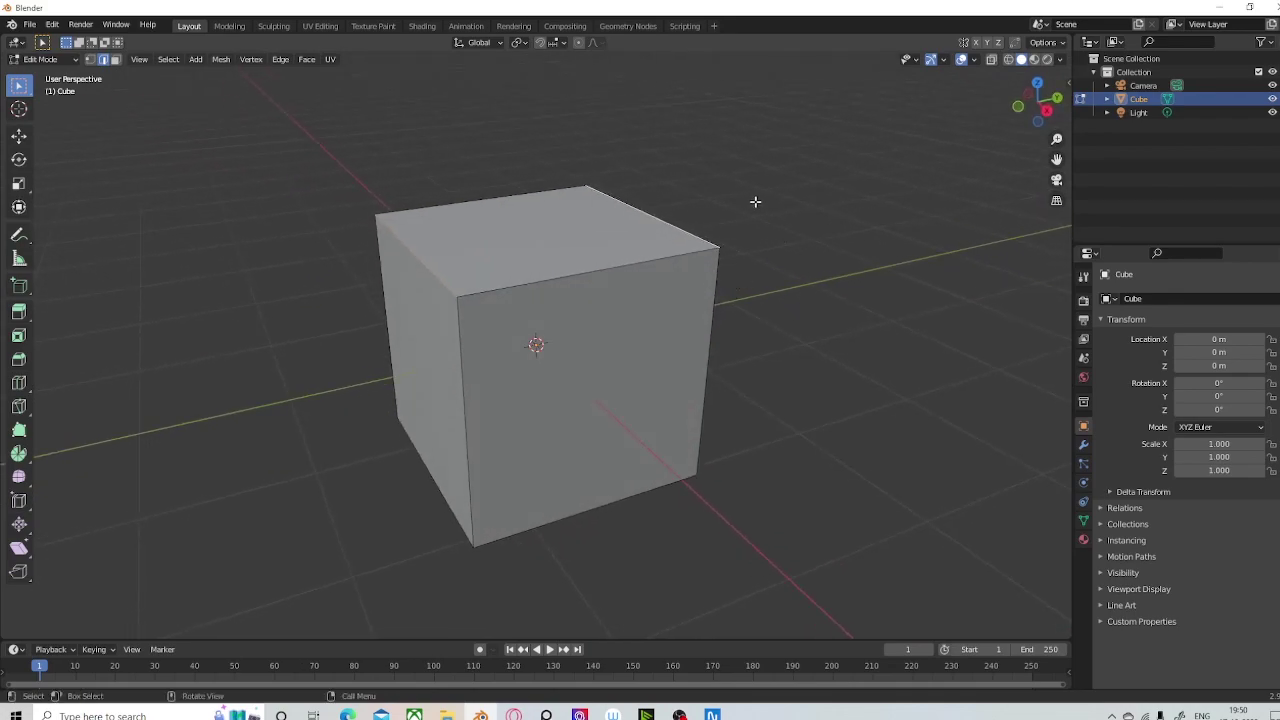
key(ctrl+b)
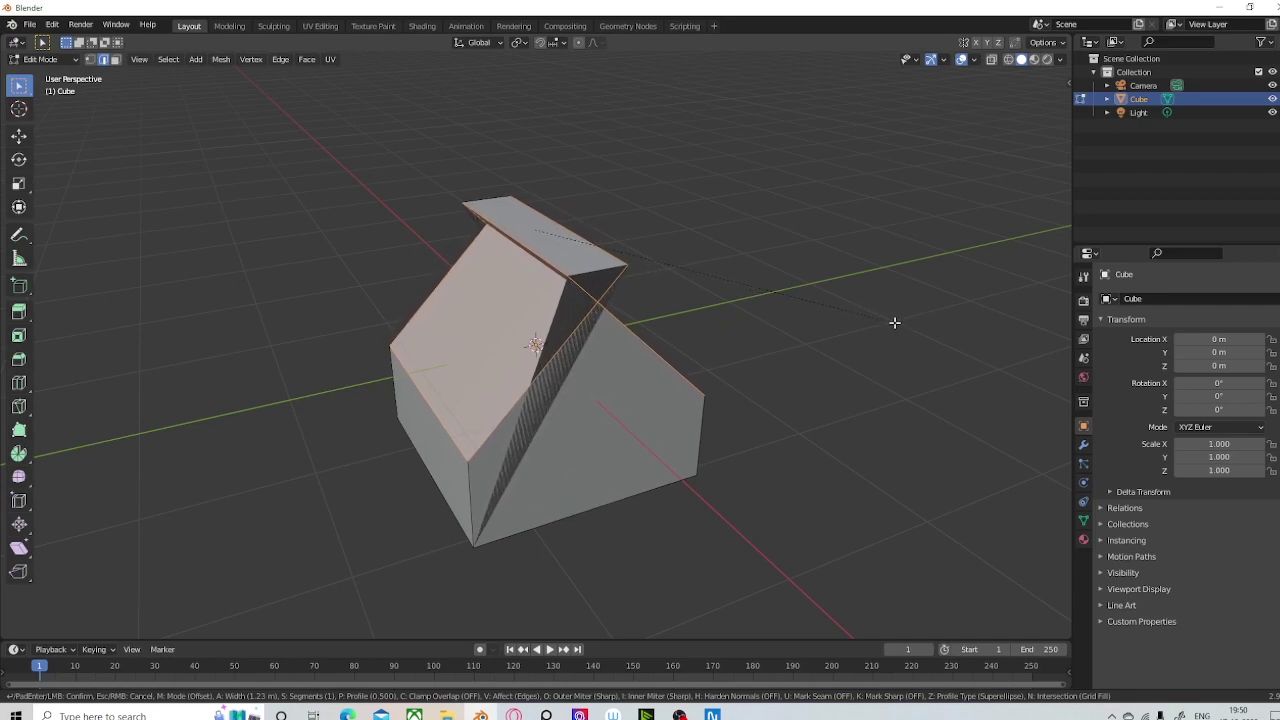
scroll(896, 330, up, 5)
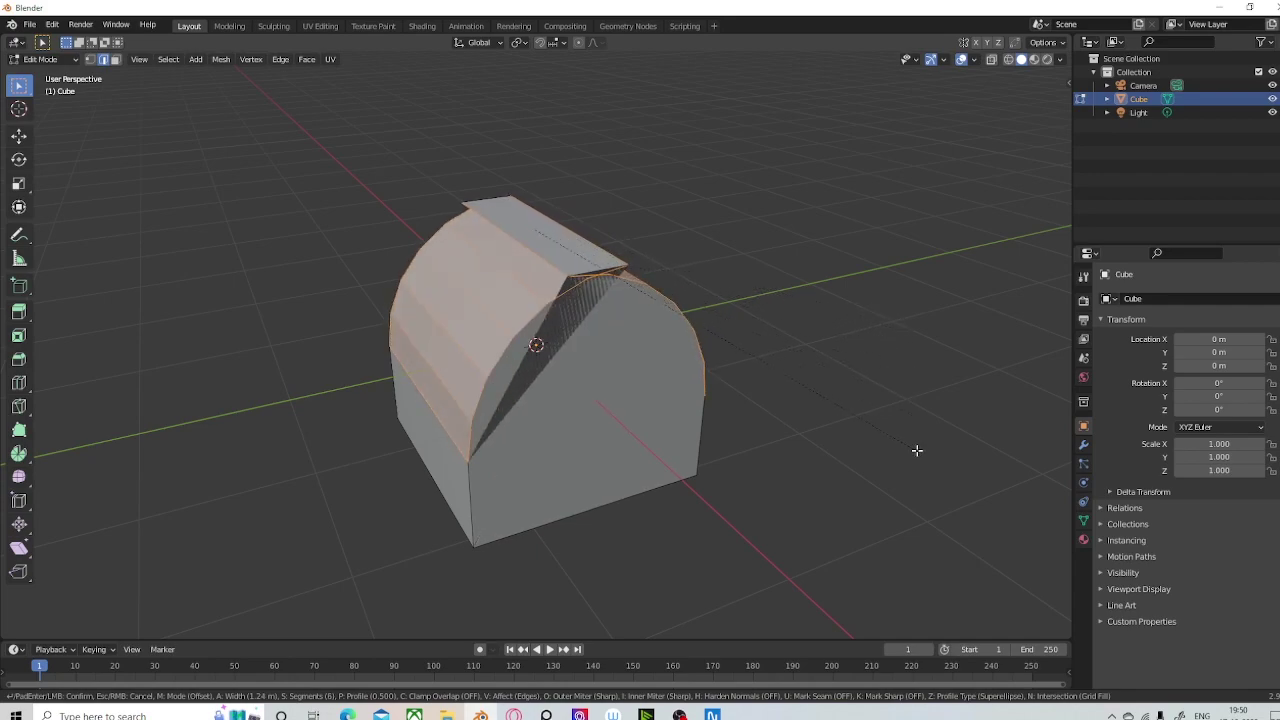
scroll(916, 450, up, 1)
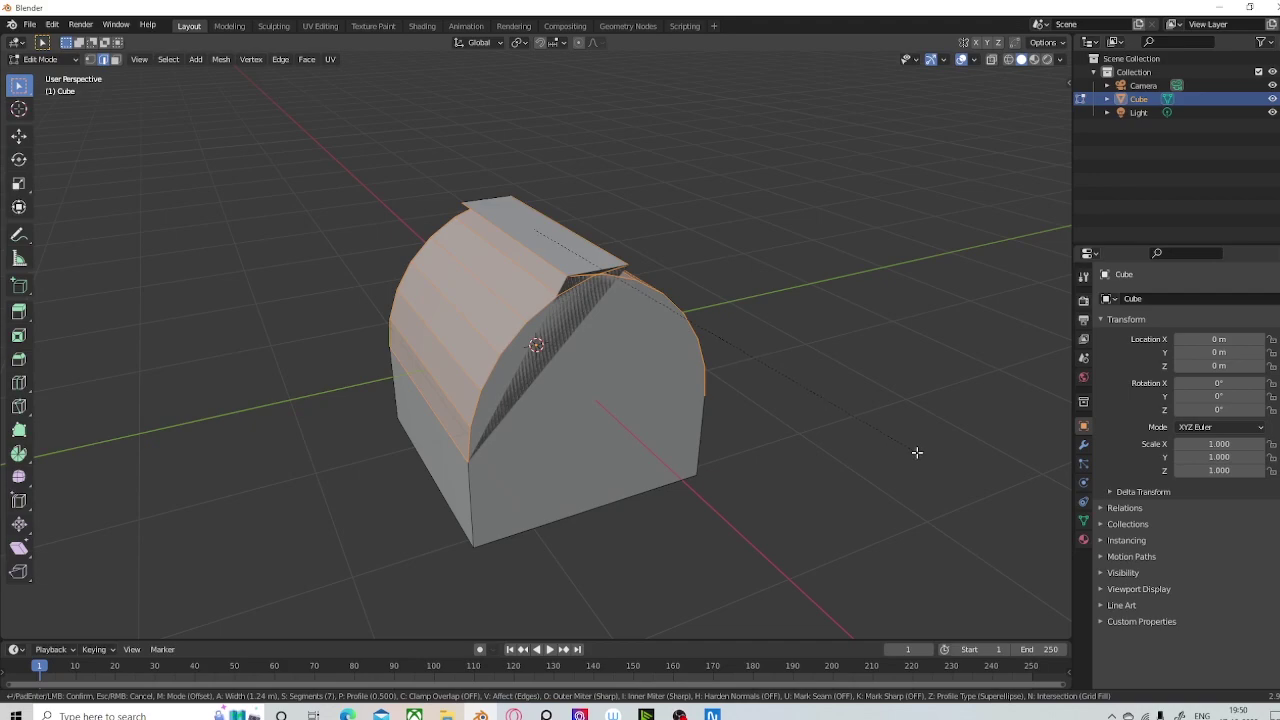
key(c)
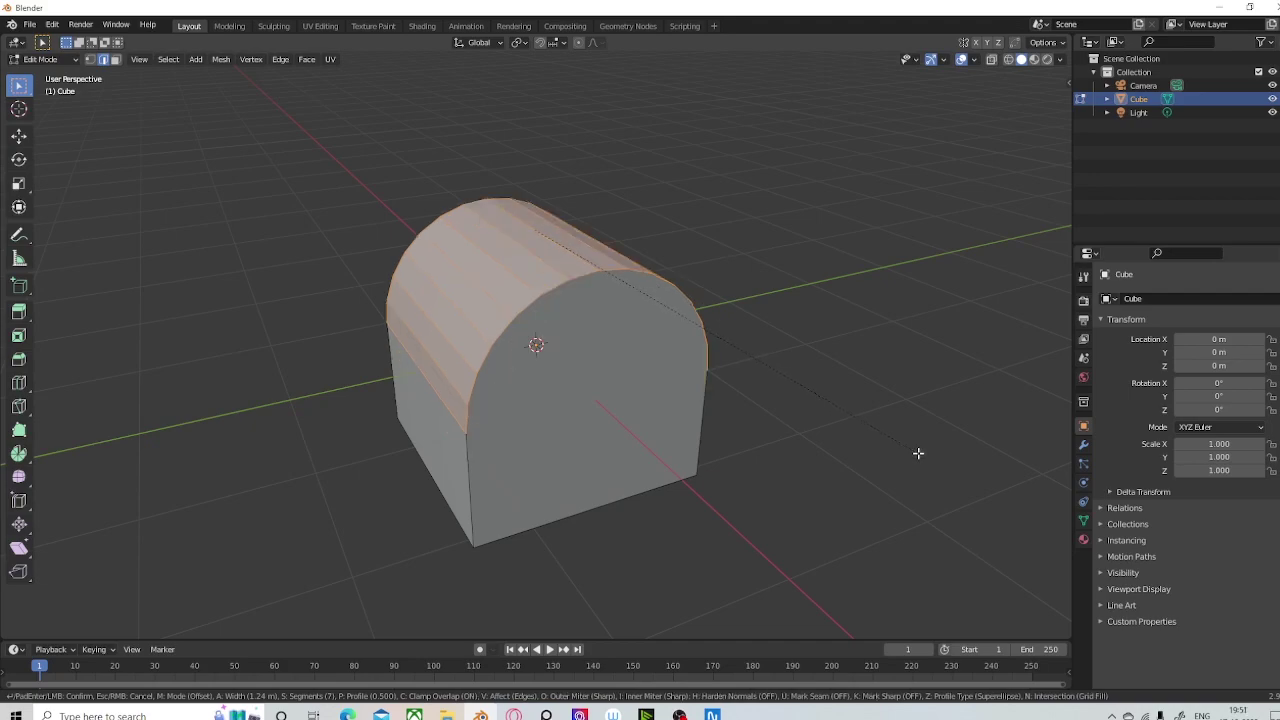
click(918, 453)
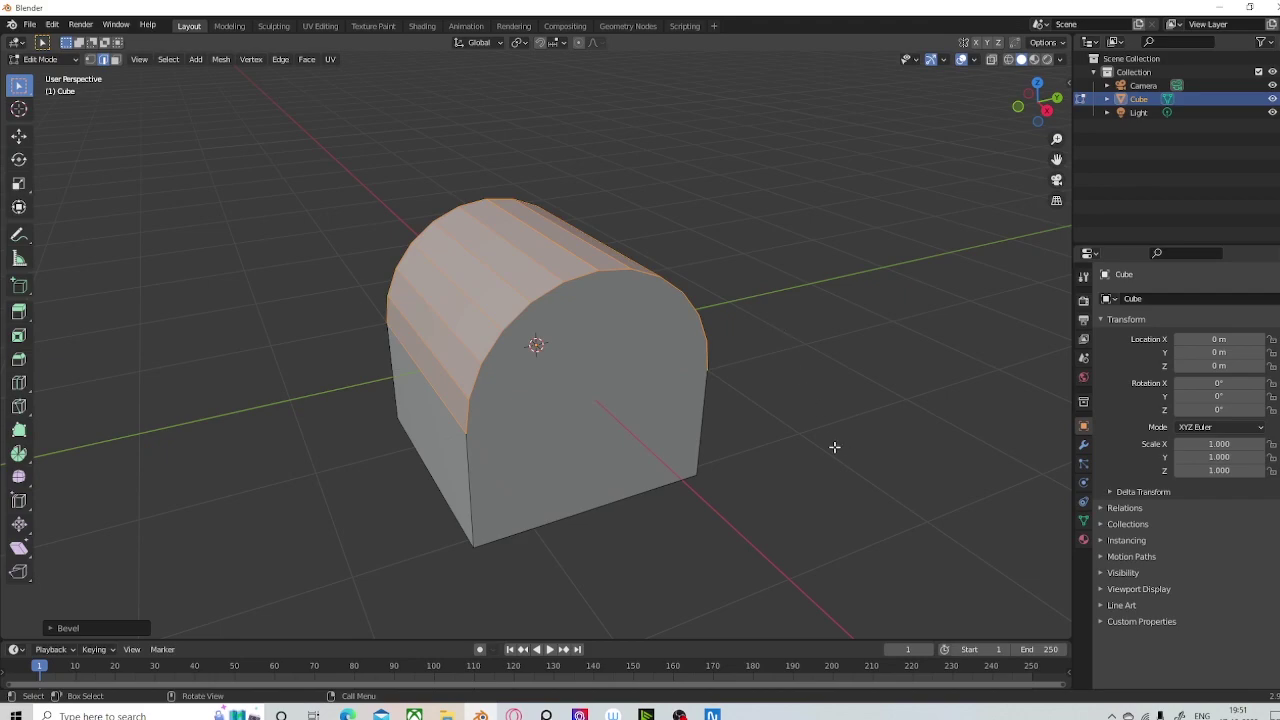
click(752, 285)
middle_drag(752, 285, 851, 326)
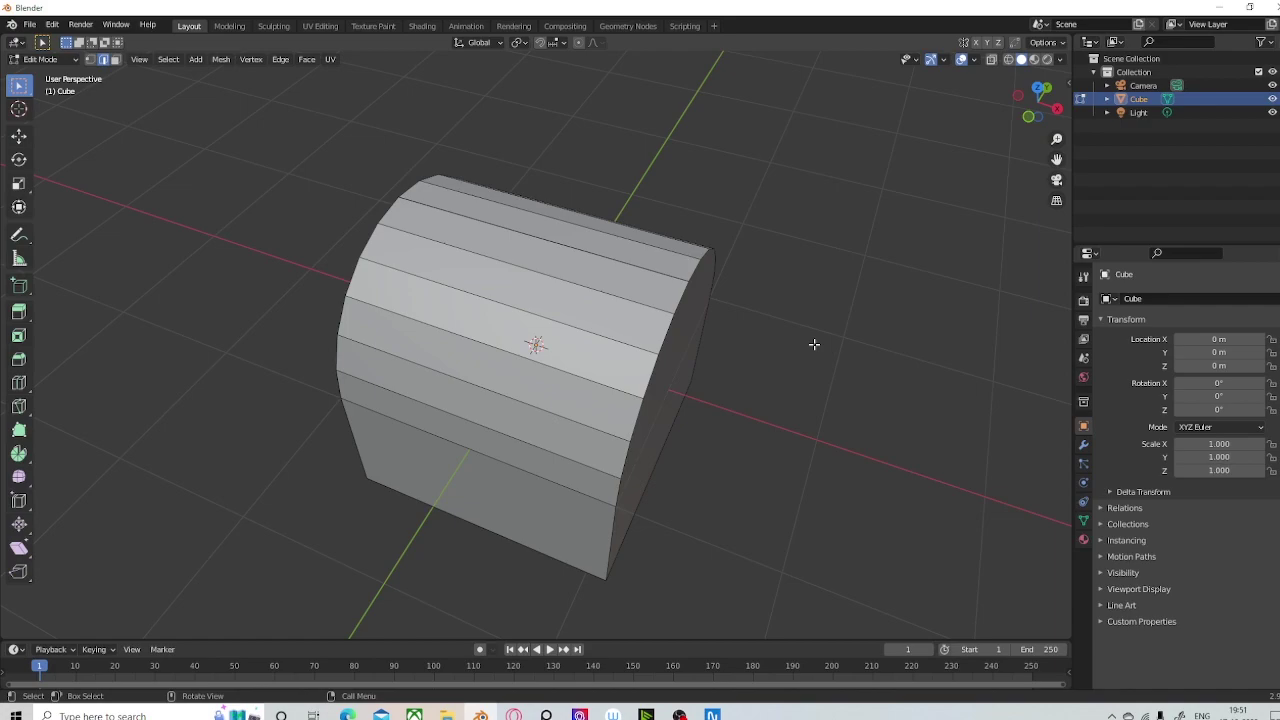
middle_drag(843, 400, 770, 340)
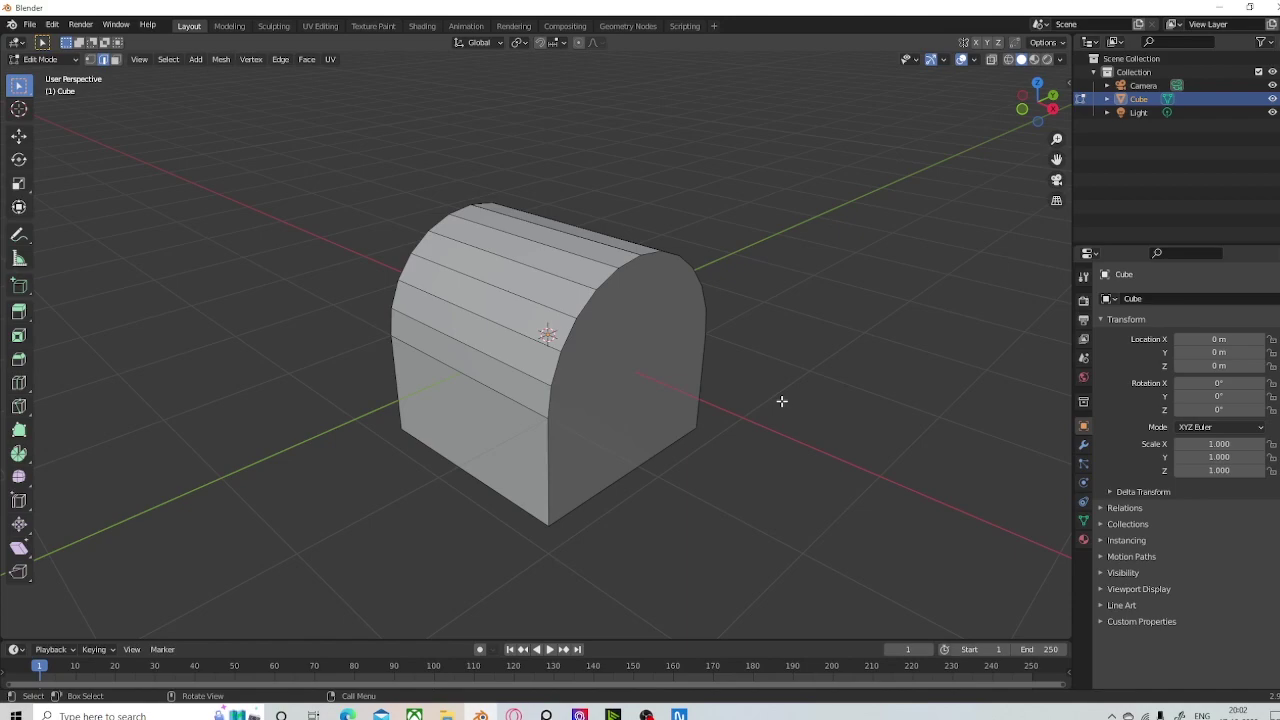
Turn on proportional editing and scale the end-arch edge loop in vertex mode.
key(o)
key(1)
alt+click(600, 290)
key(s)
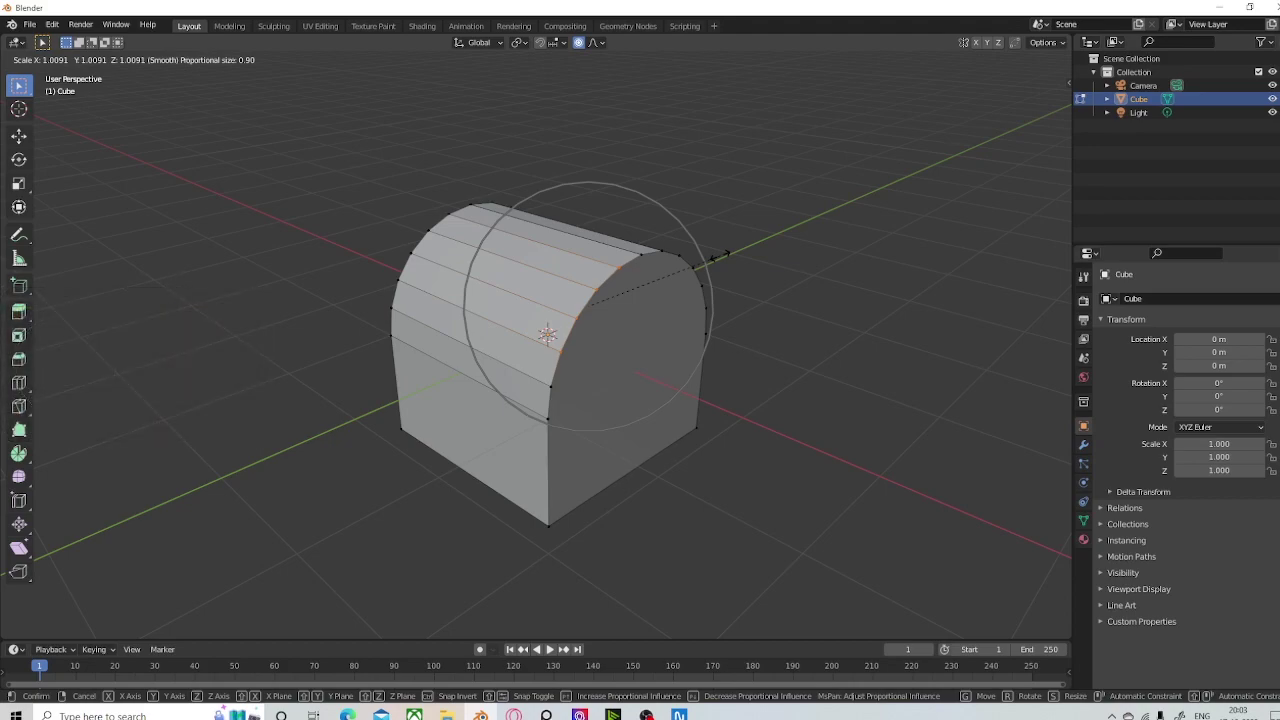
Adjust the proportional falloff size, then cancel the scale, leaving the arch unchanged.
scroll(725, 254, up, 3)
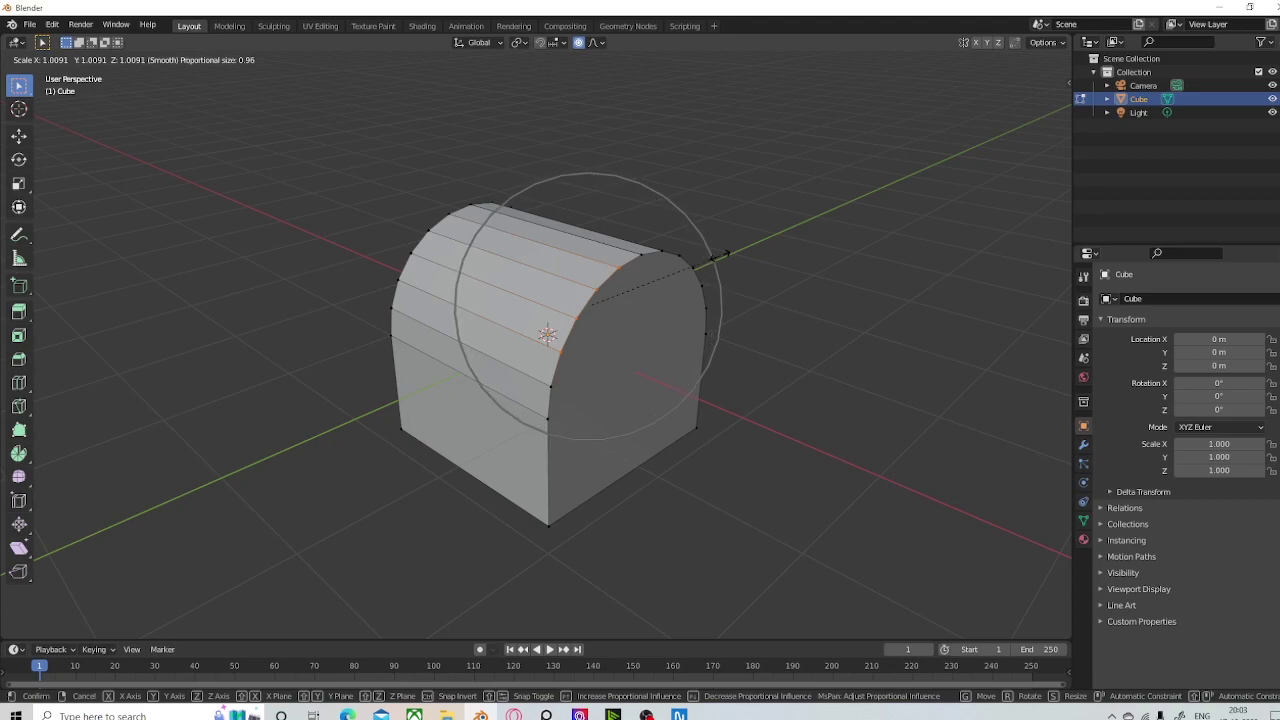
scroll(725, 254, up, 2)
scroll(725, 254, down, 3)
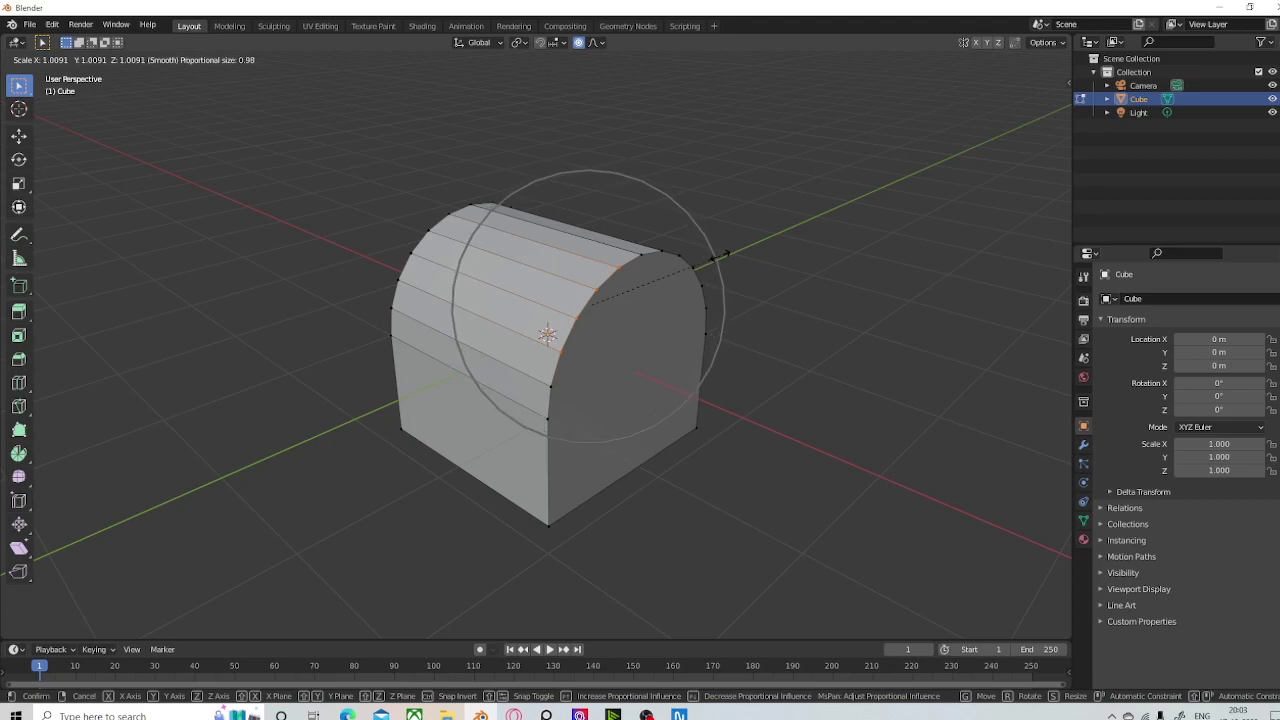
scroll(725, 254, down, 2)
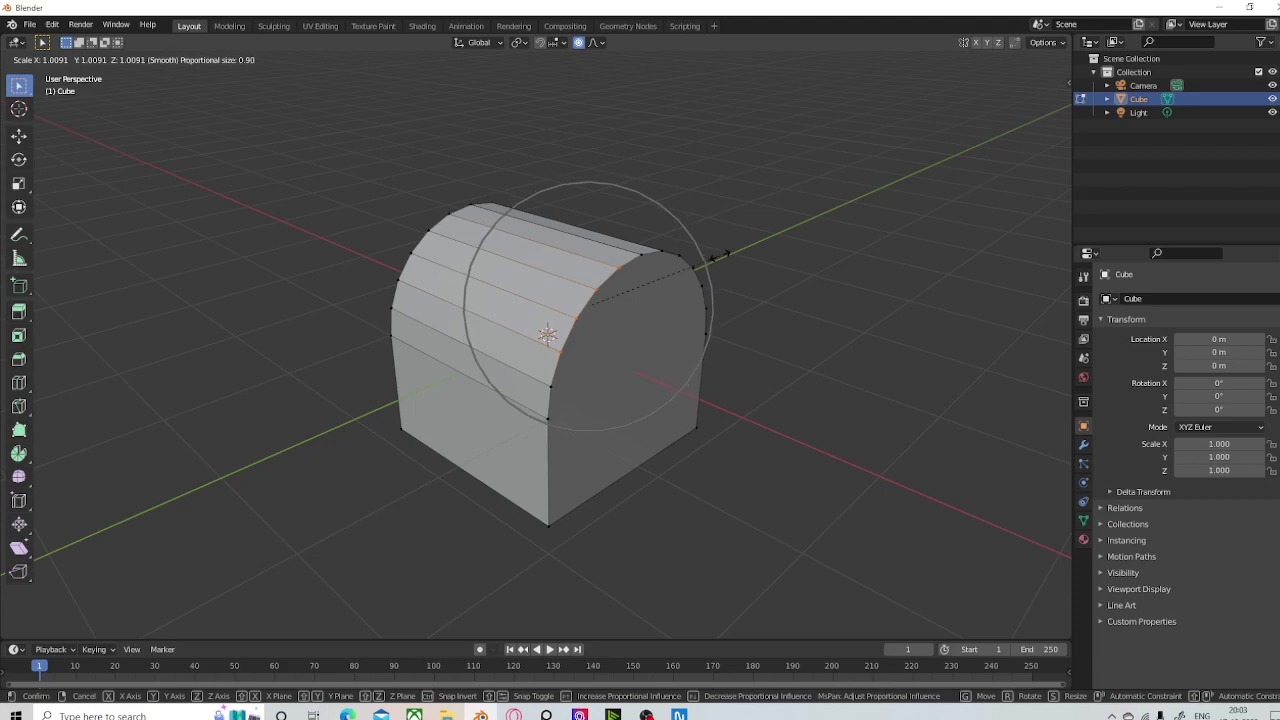
scroll(725, 254, down, 1)
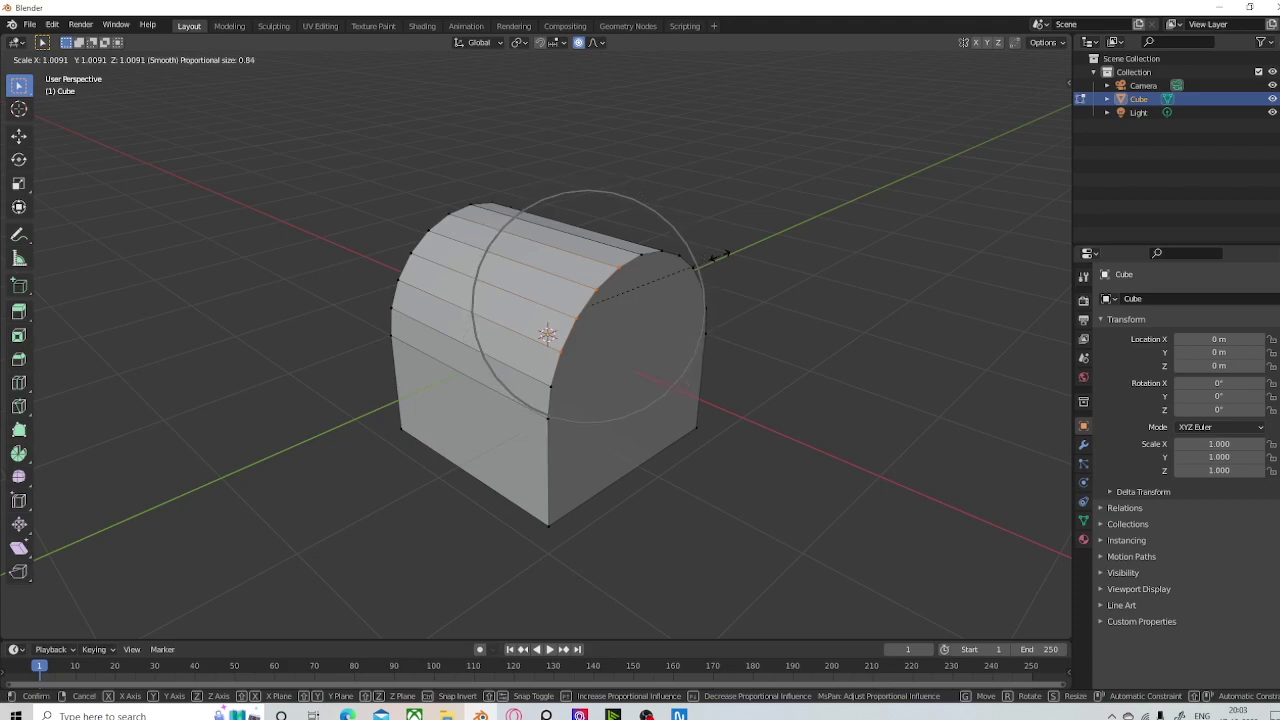
scroll(725, 254, down, 1)
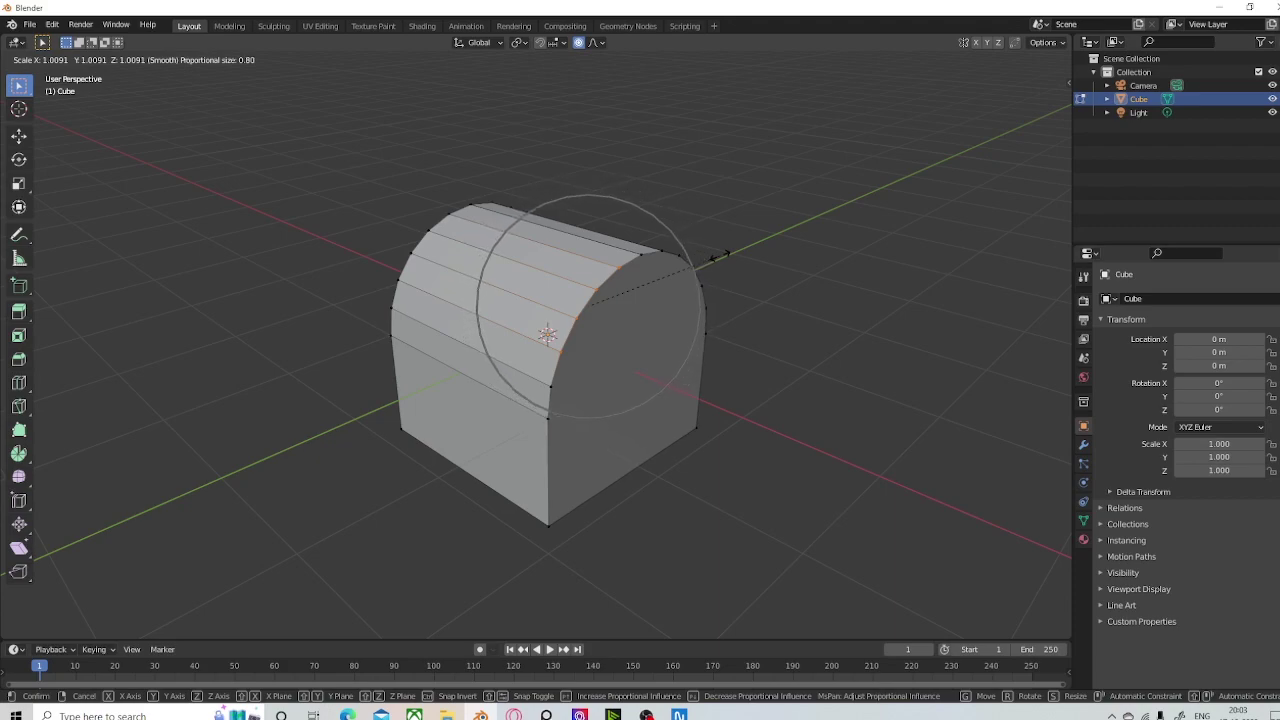
scroll(725, 254, down, 1)
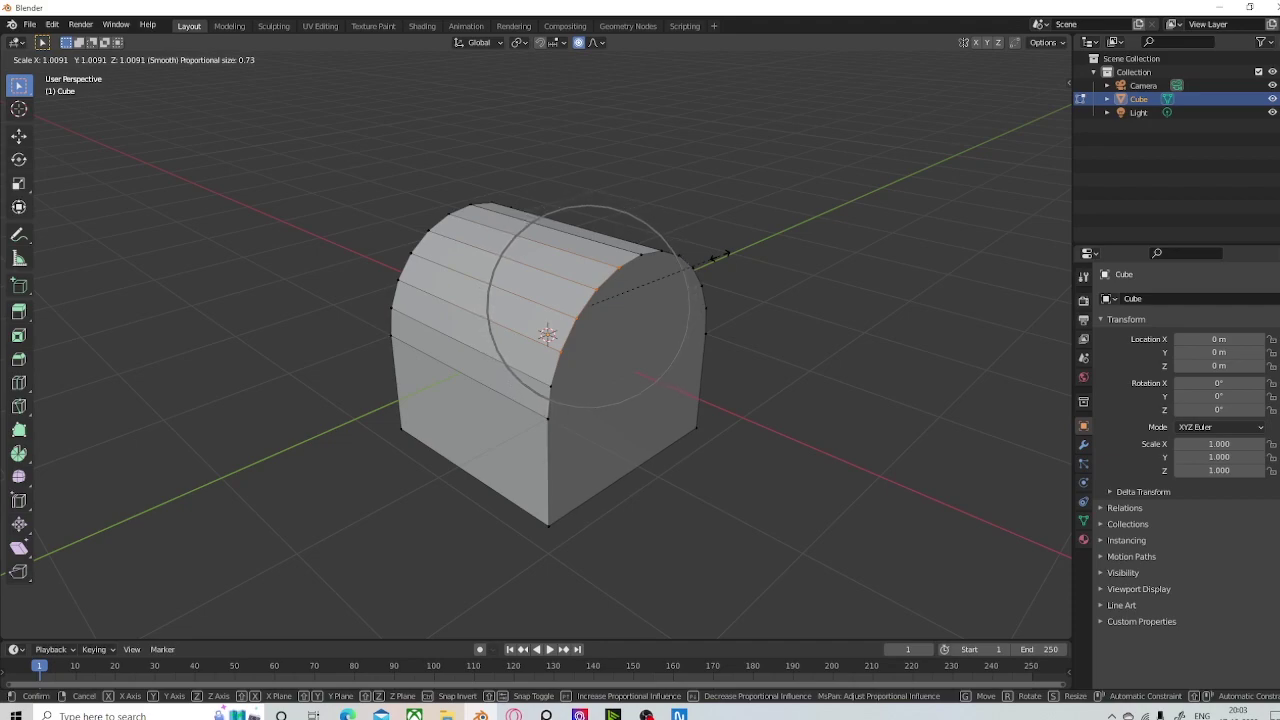
scroll(725, 254, down, 1)
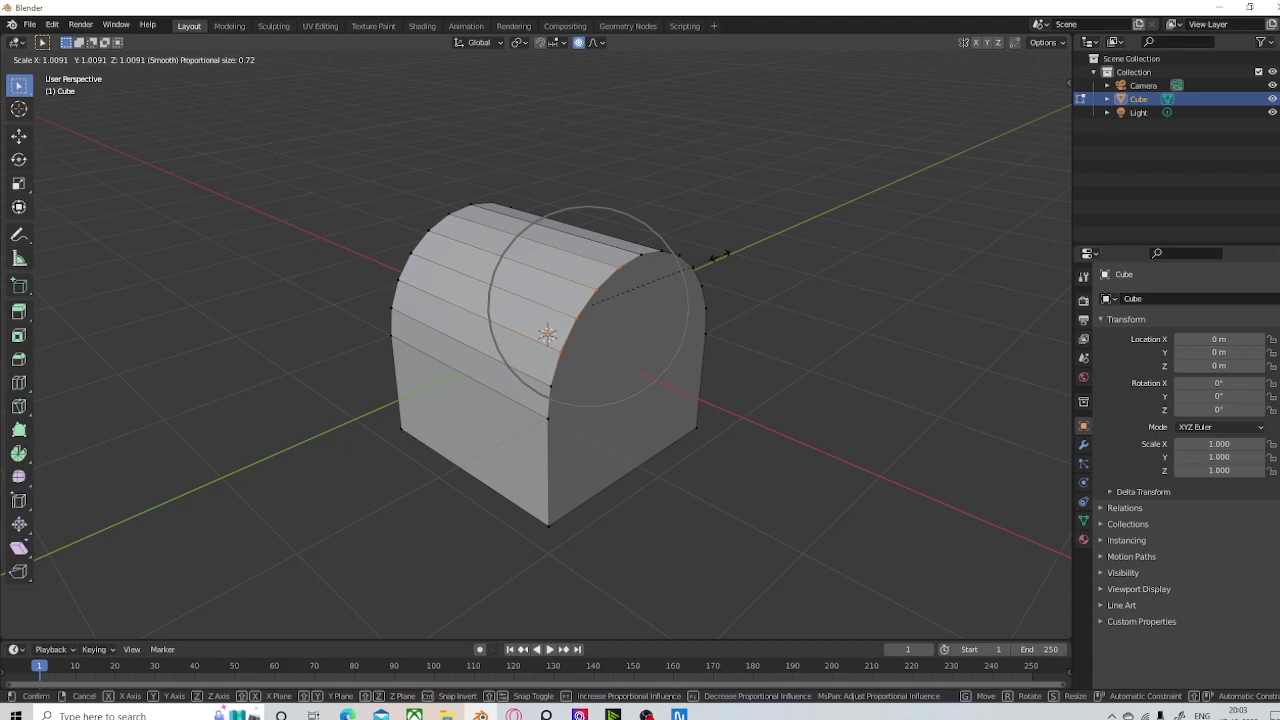
scroll(725, 254, down, 2)
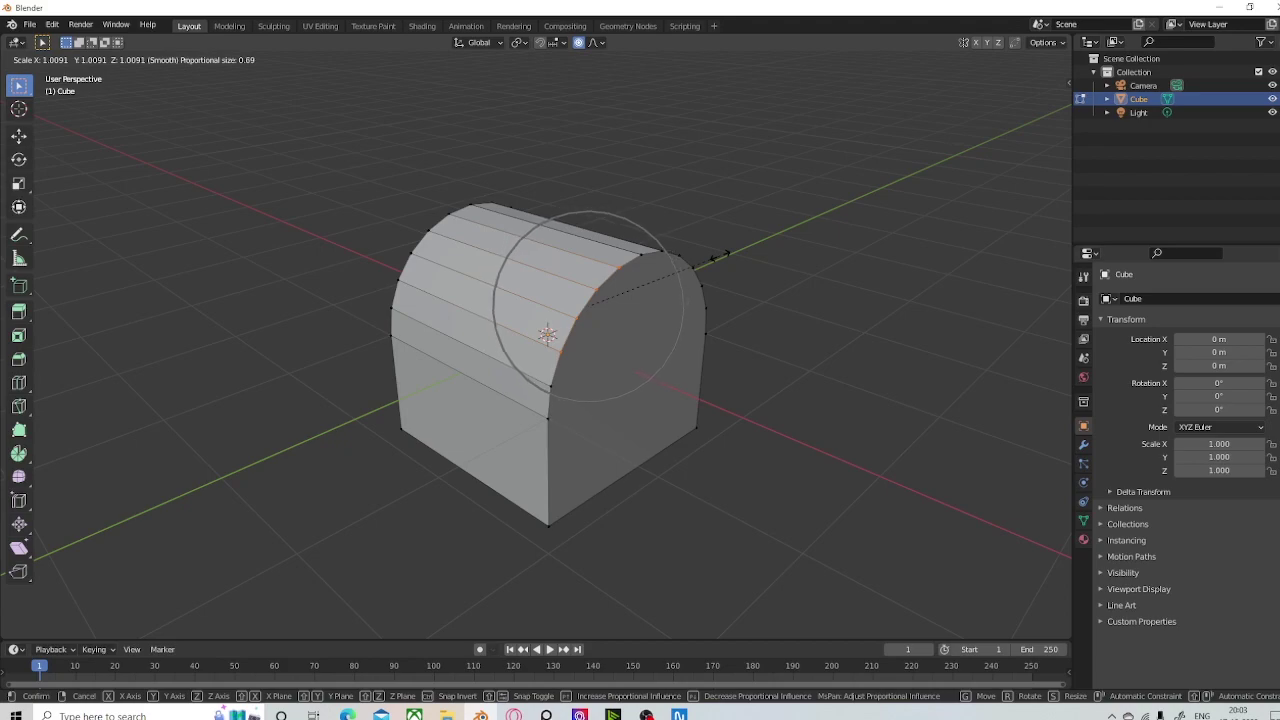
scroll(720, 255, up, 1)
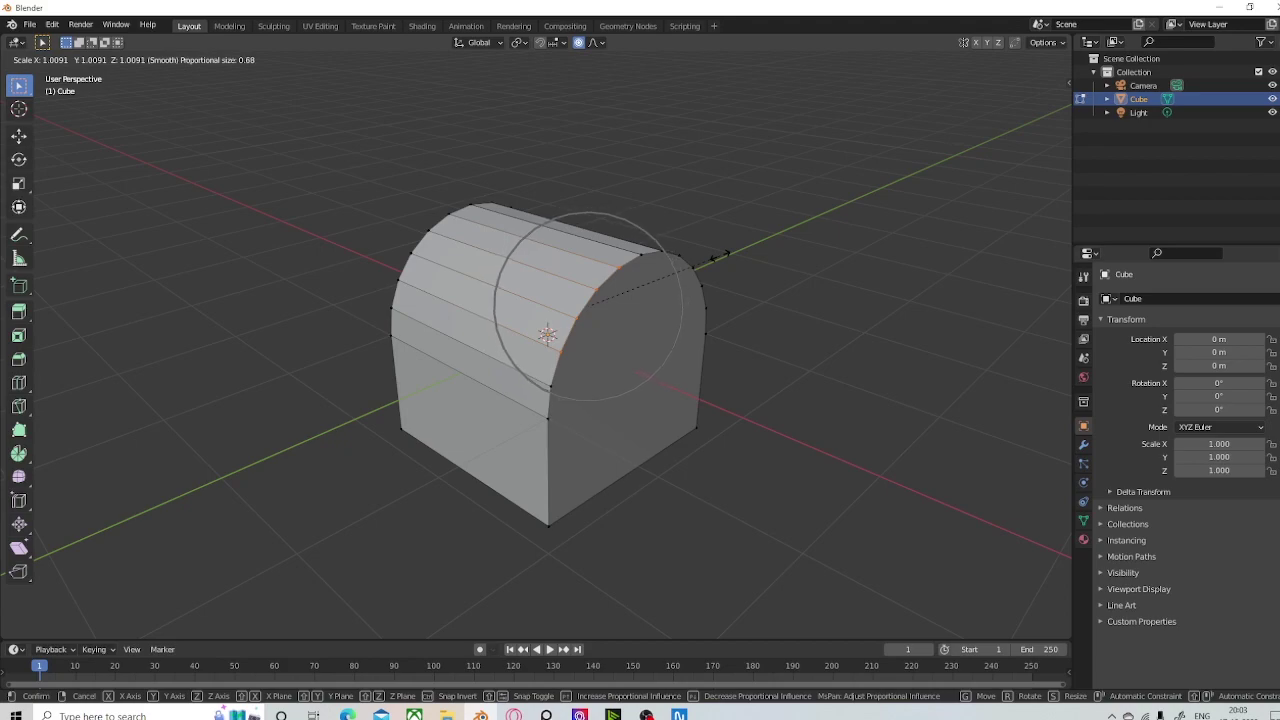
right_click(823, 290)
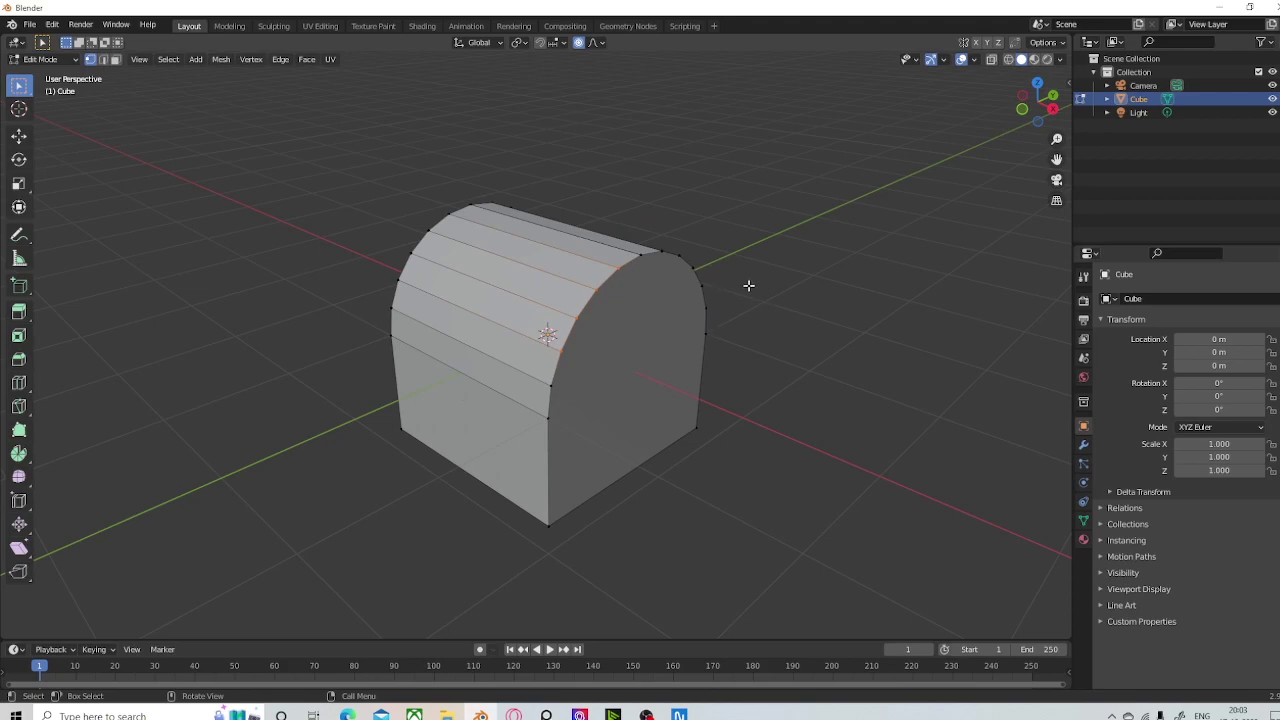
key(s)
click(877, 369)
click(84, 628)
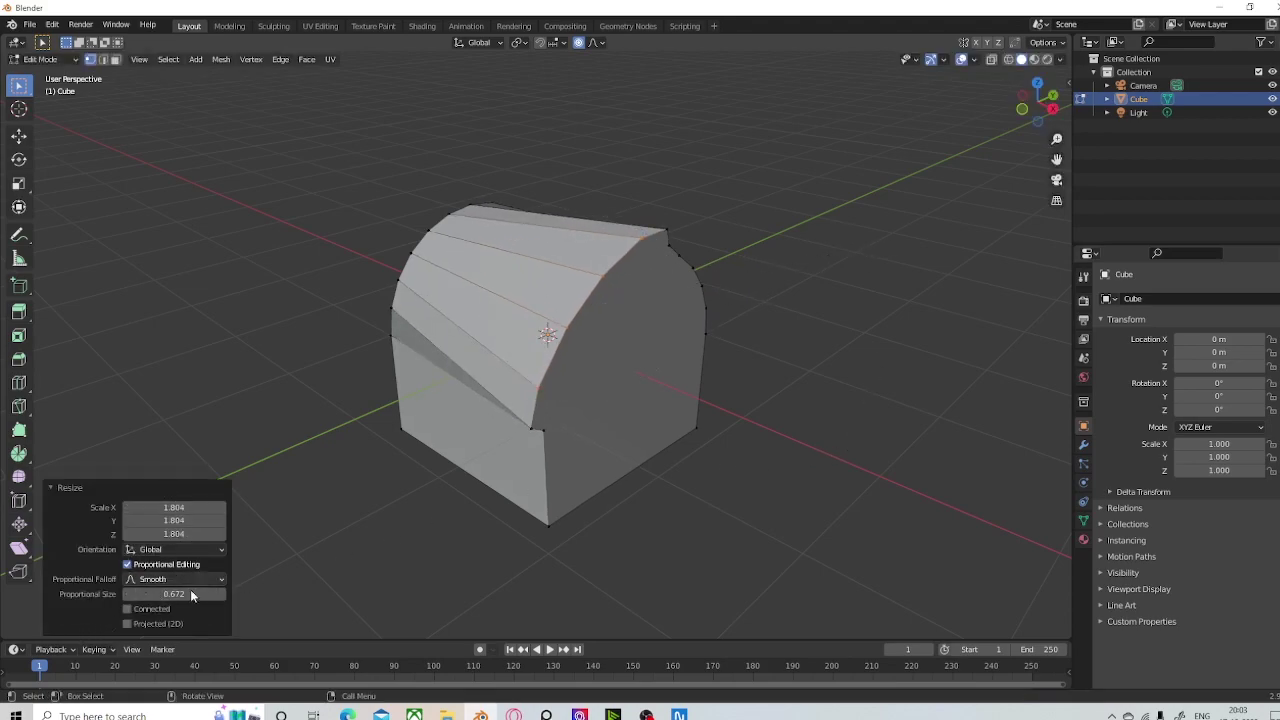
drag(150, 595, 220, 599)
key(ctrl+z)
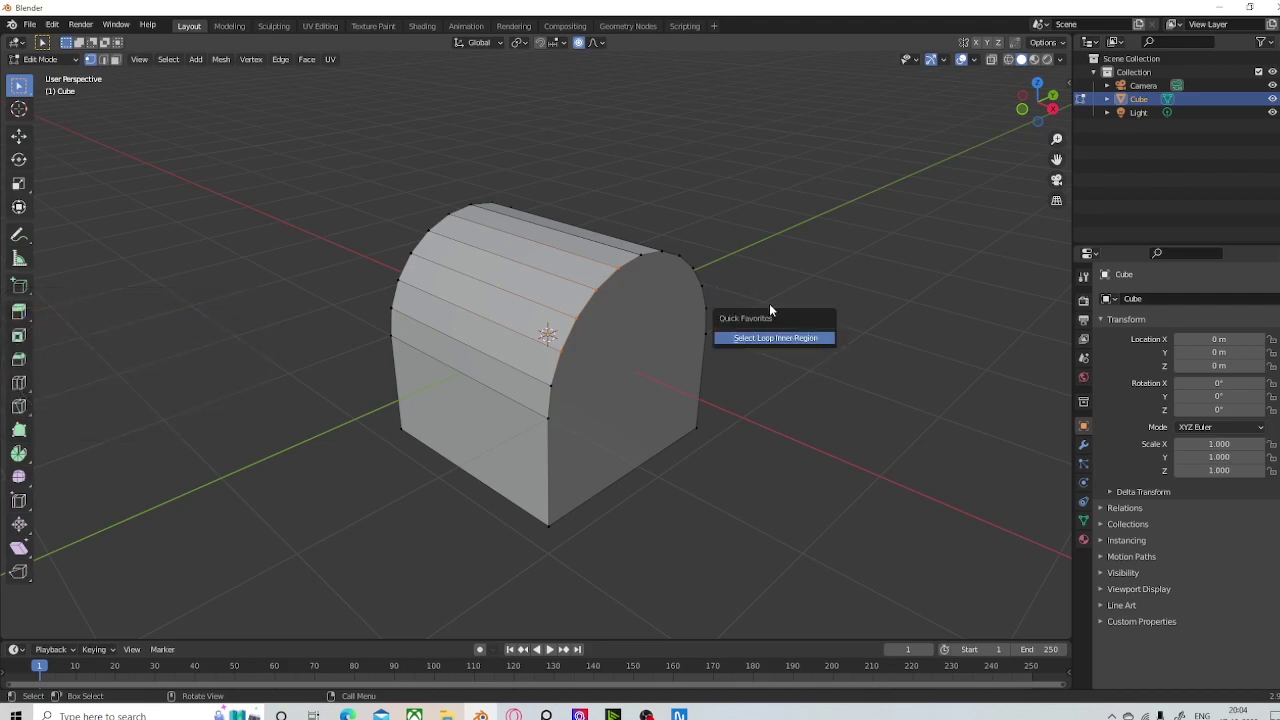
Return to Object Mode, orbit around the chest-shaped cube, and deselect it.
key(Tab)
middle_drag(811, 337, 784, 372)
click(834, 311)
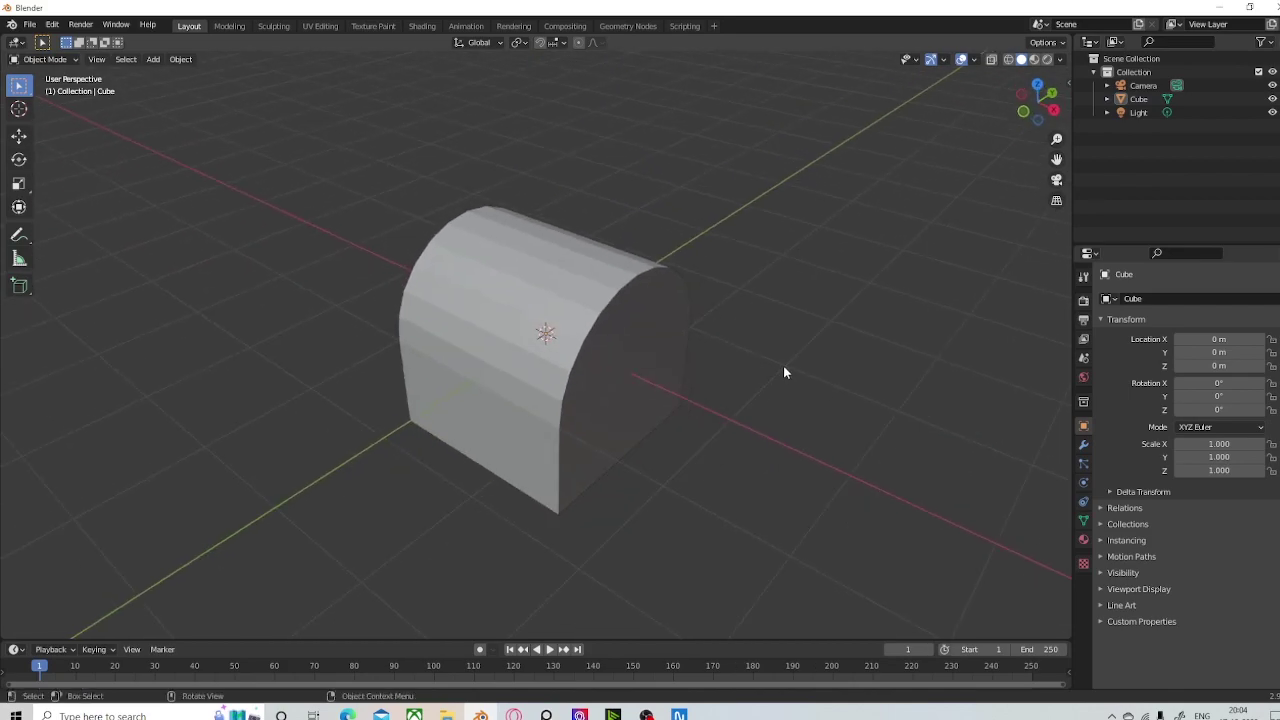